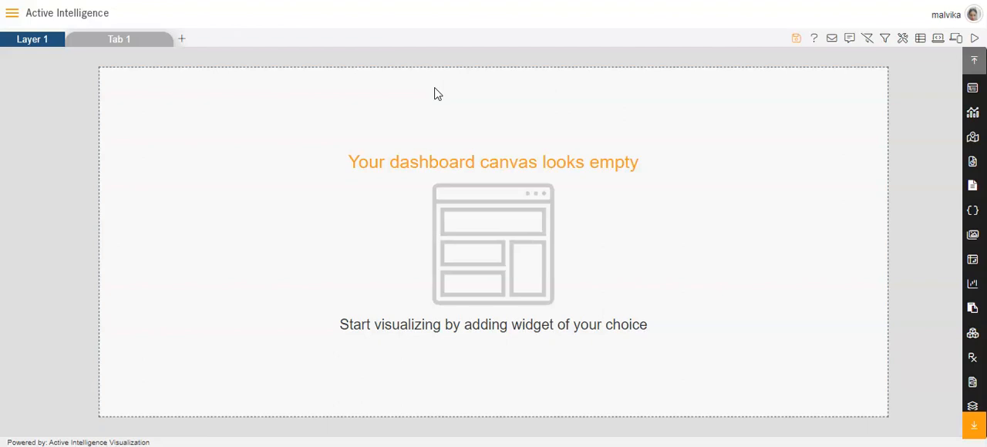
- Add a chart widget using the Sales.cds dataset, with country as the category axis
click(973, 112)
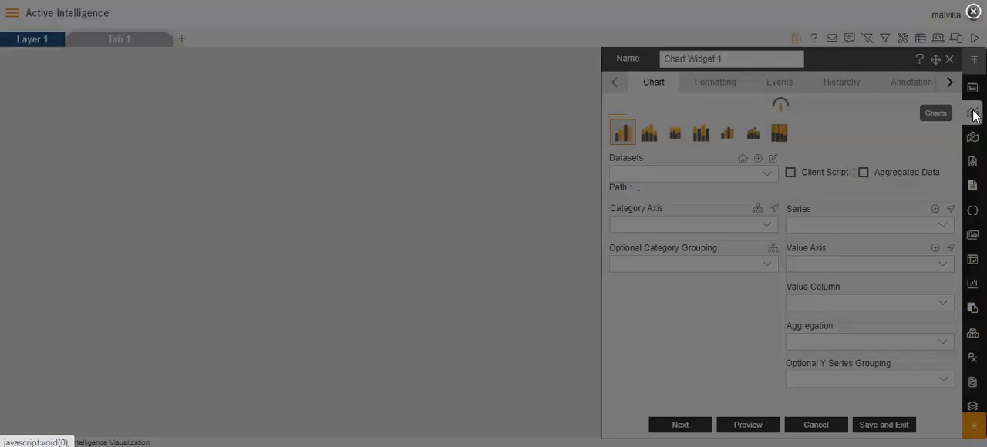
click(766, 178)
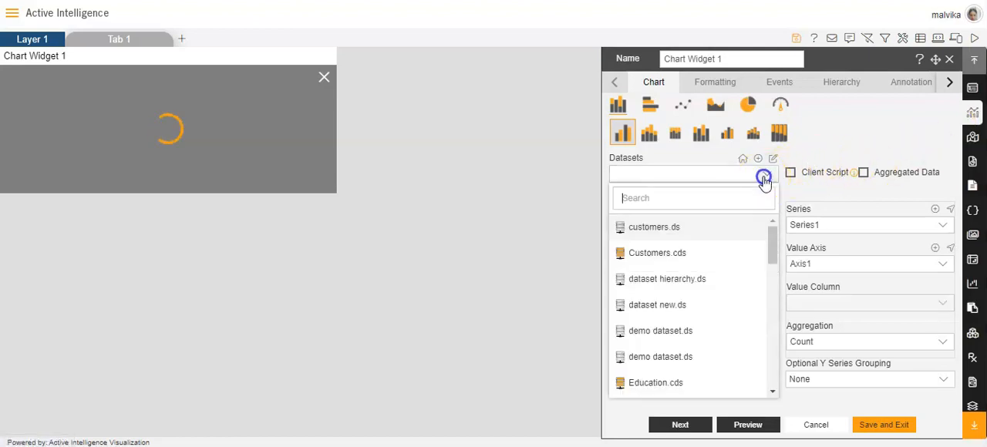
text(sa)
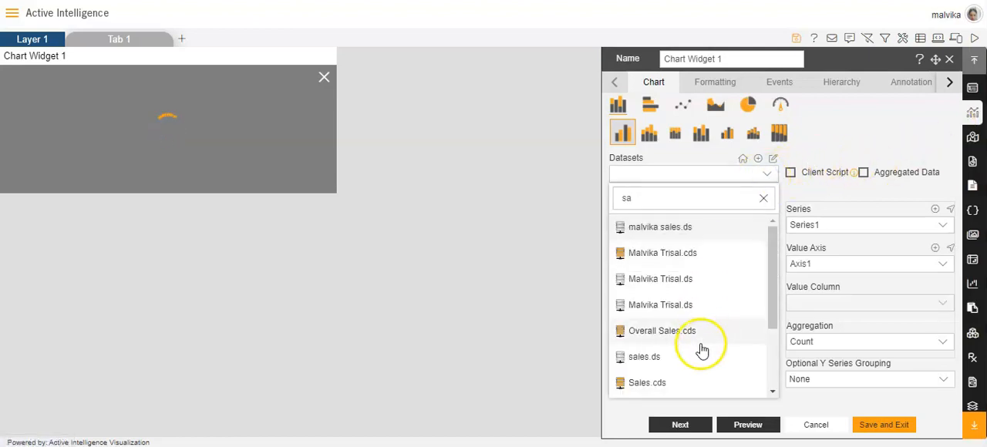
click(684, 387)
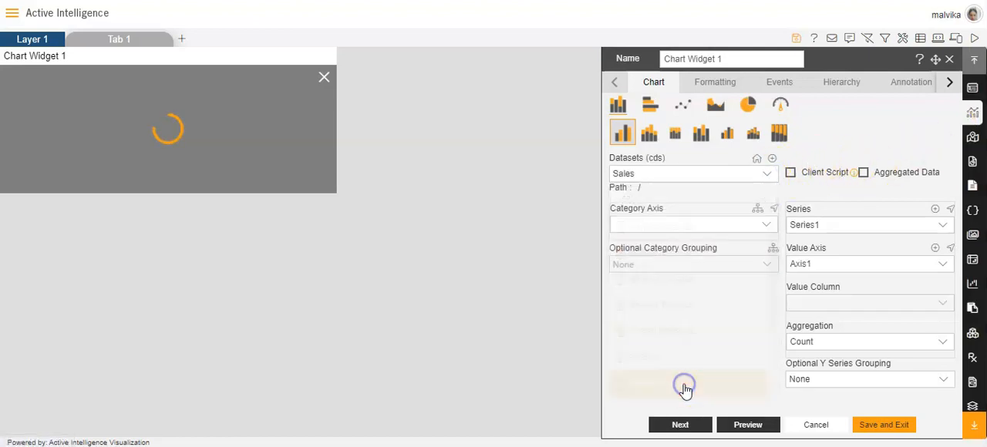
click(766, 224)
click(679, 282)
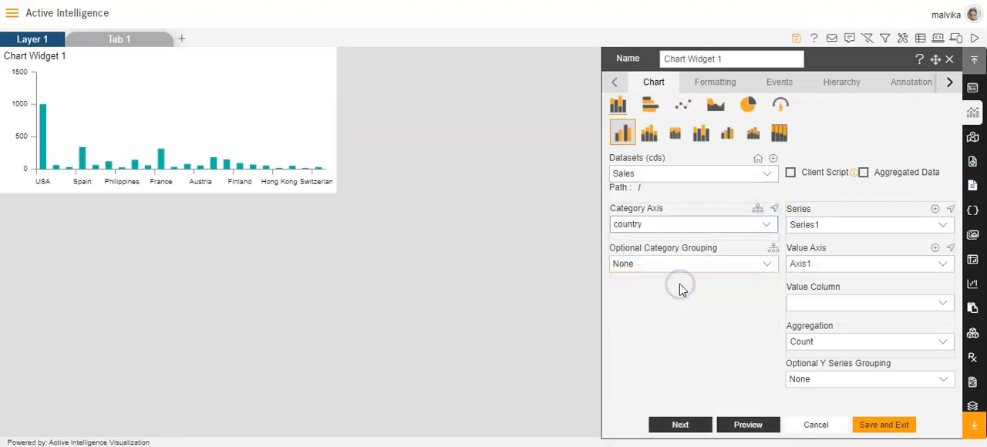
- Set the chart's value column to extendedPrice with Sum aggregation
click(940, 308)
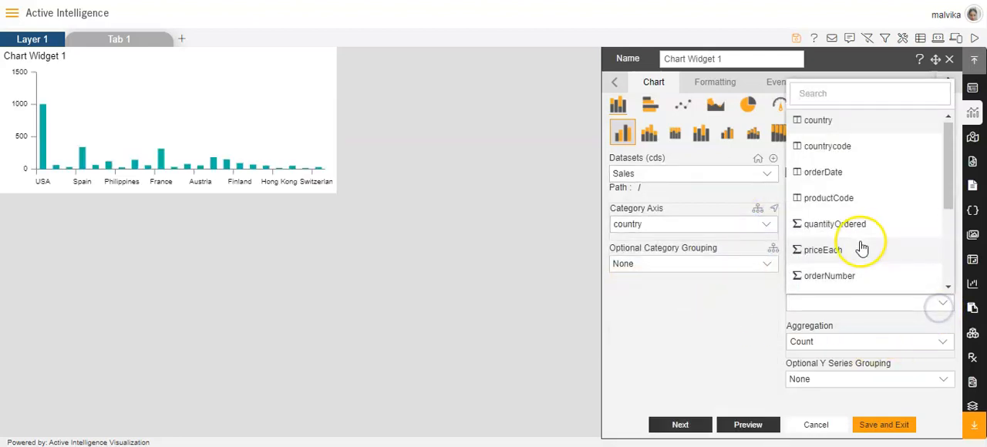
scroll(848, 243, down, 3)
click(839, 222)
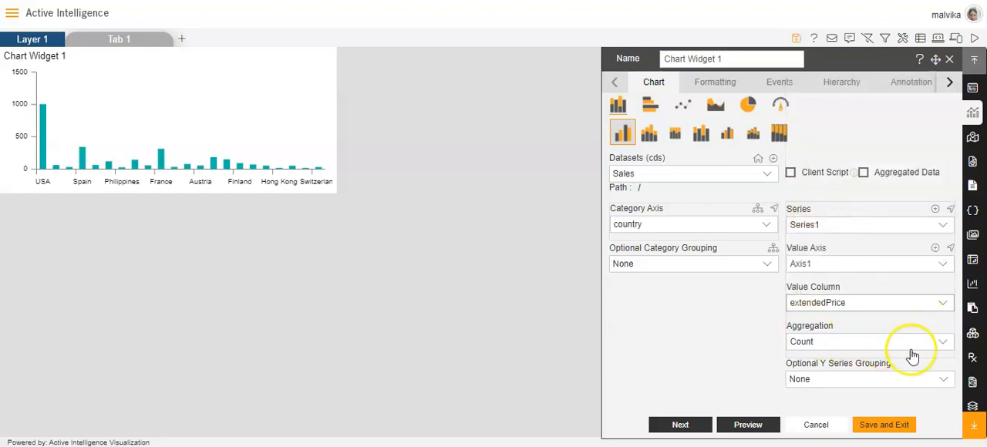
click(944, 342)
click(819, 190)
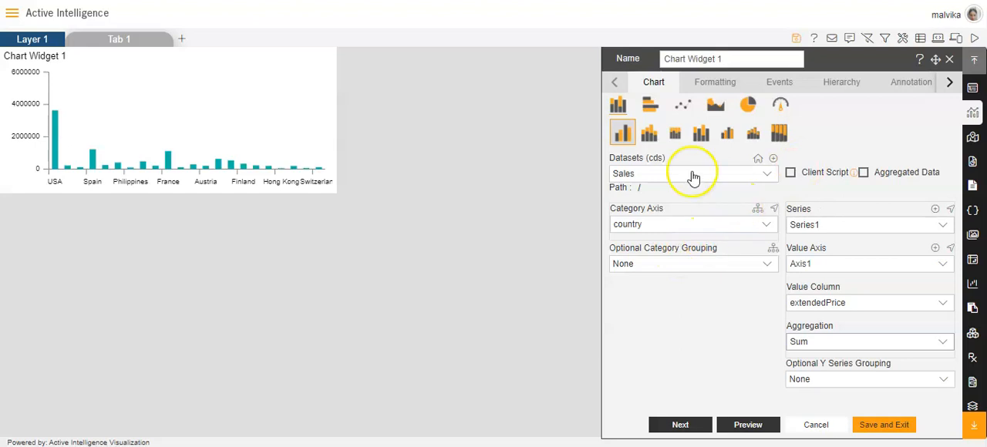
mouse_move(131, 82)
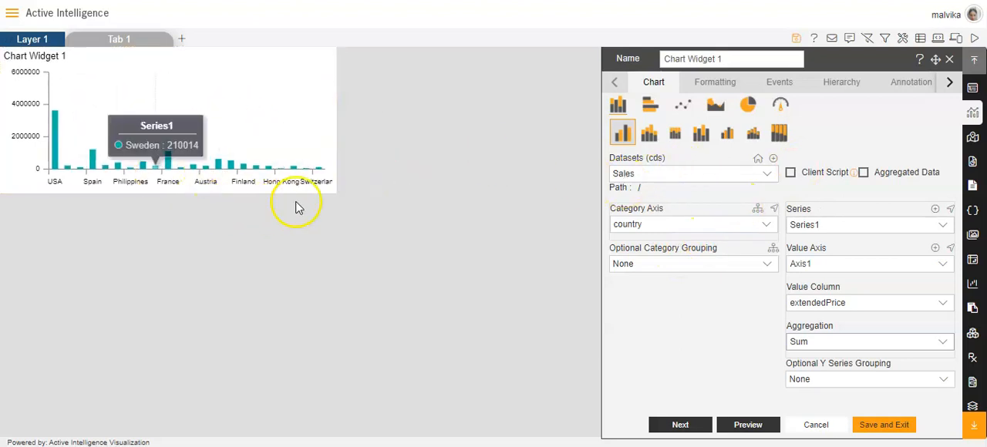
- Add two trend lines to the chart's formatting and select TrendLine1 for configuration
click(715, 82)
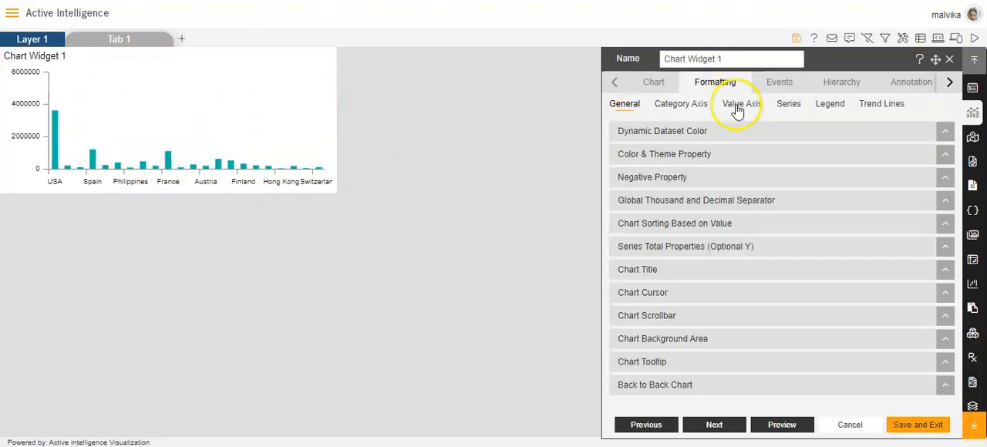
click(883, 108)
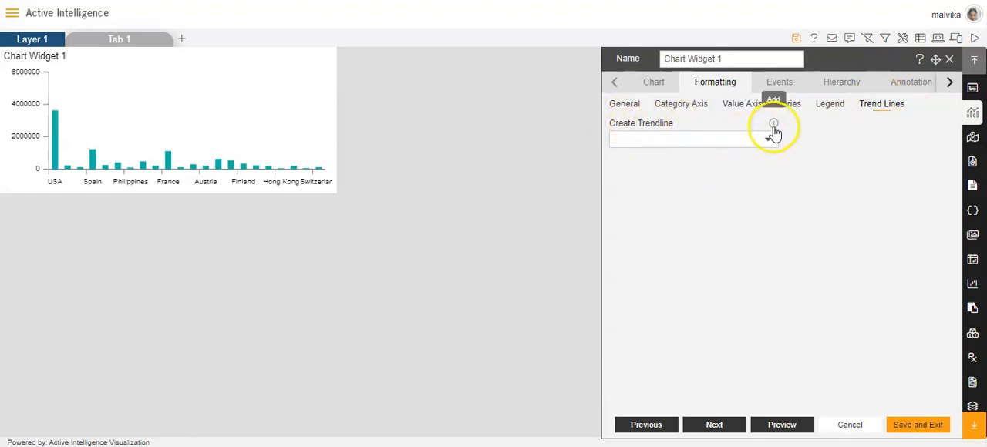
click(774, 125)
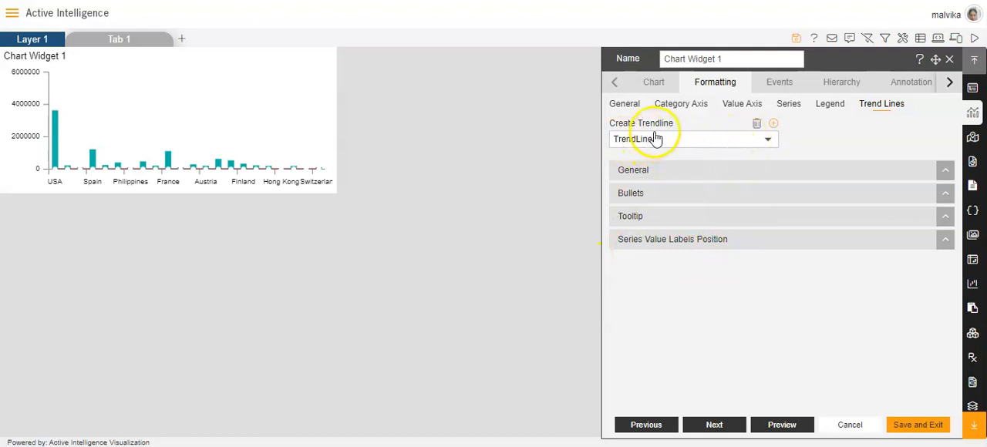
click(775, 126)
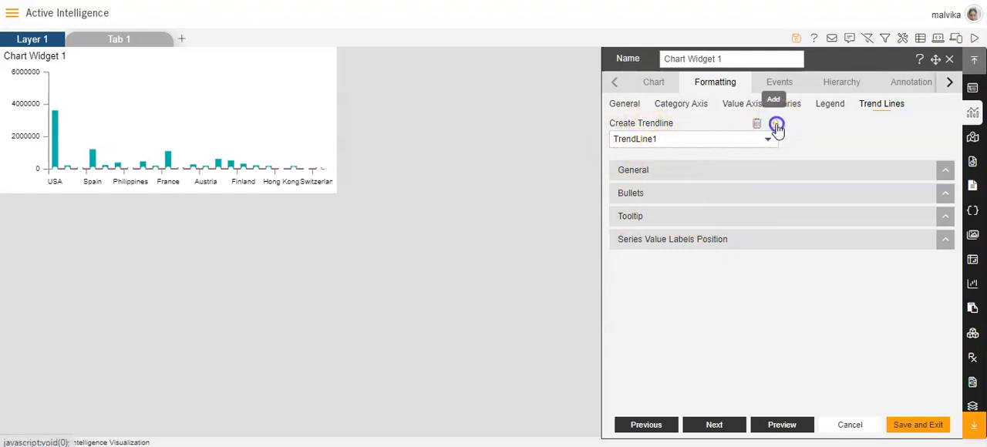
click(771, 139)
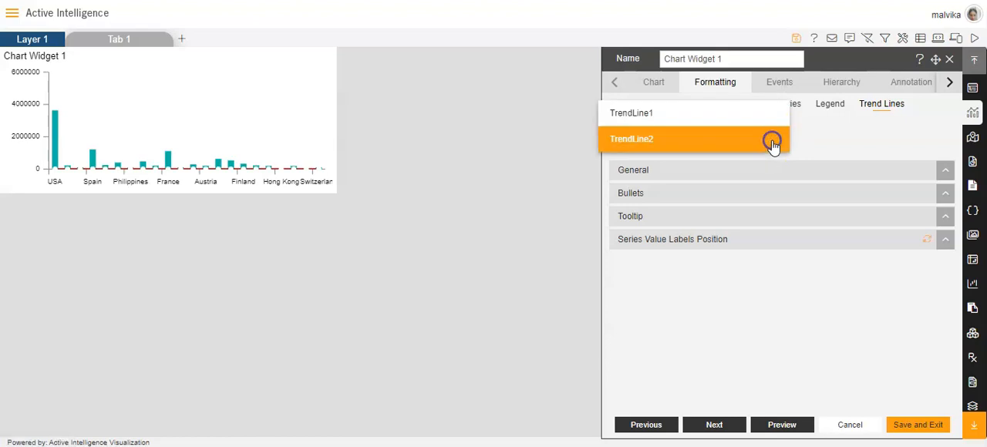
click(646, 114)
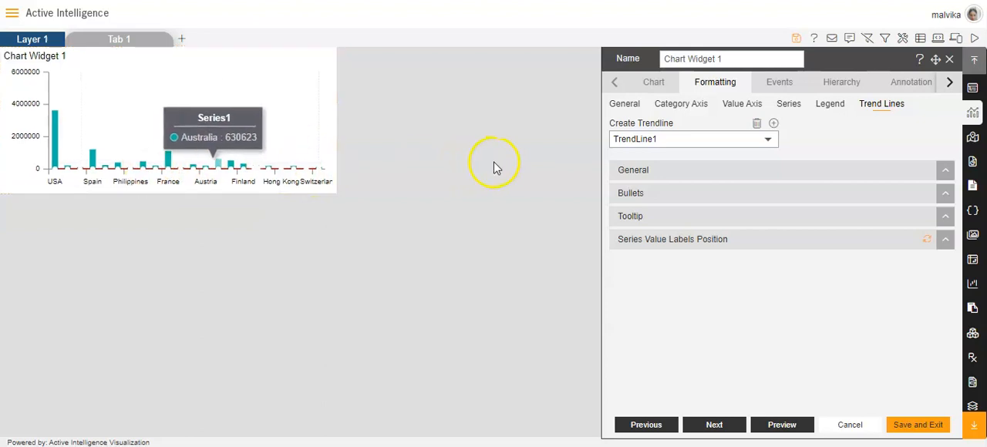
- Set TrendLine1's aggregation to Sum and its value column to extendedPrice, and inspect the line's points on the chart
click(636, 171)
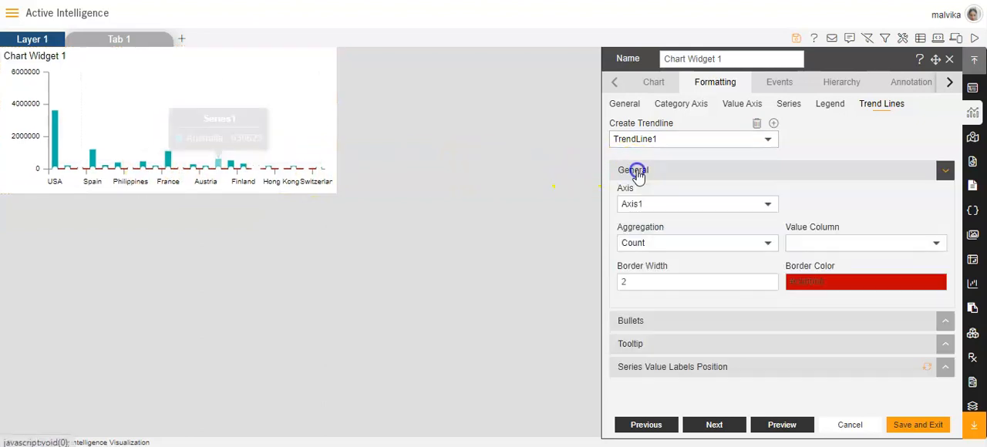
click(766, 245)
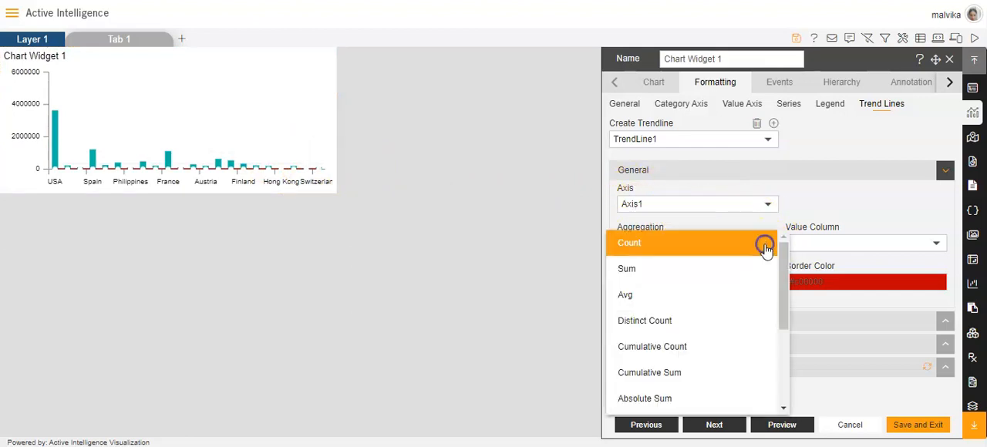
click(628, 267)
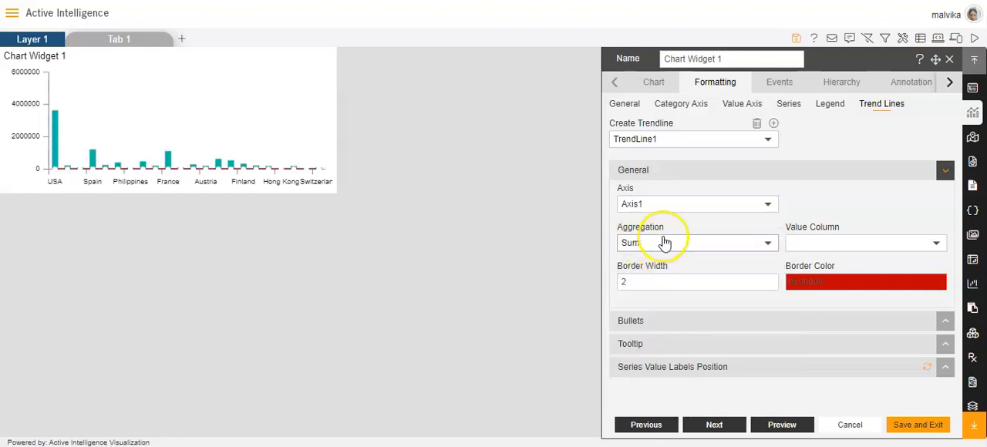
click(936, 247)
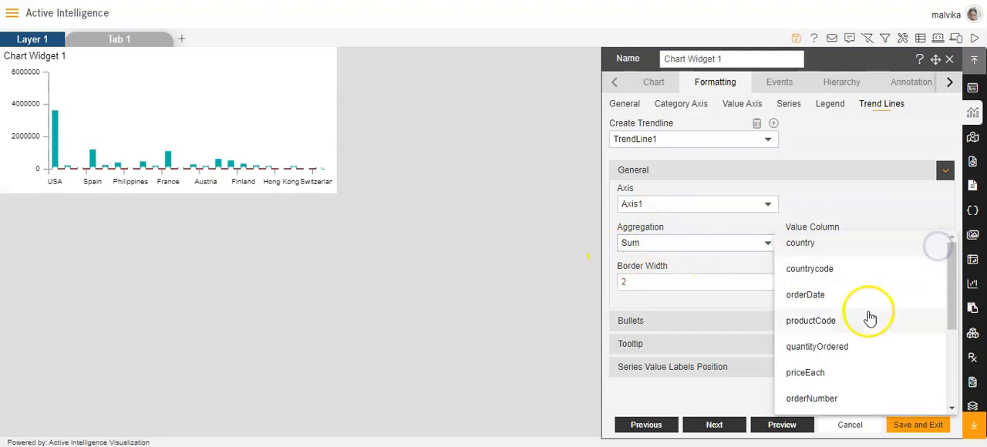
scroll(870, 319, down, 4)
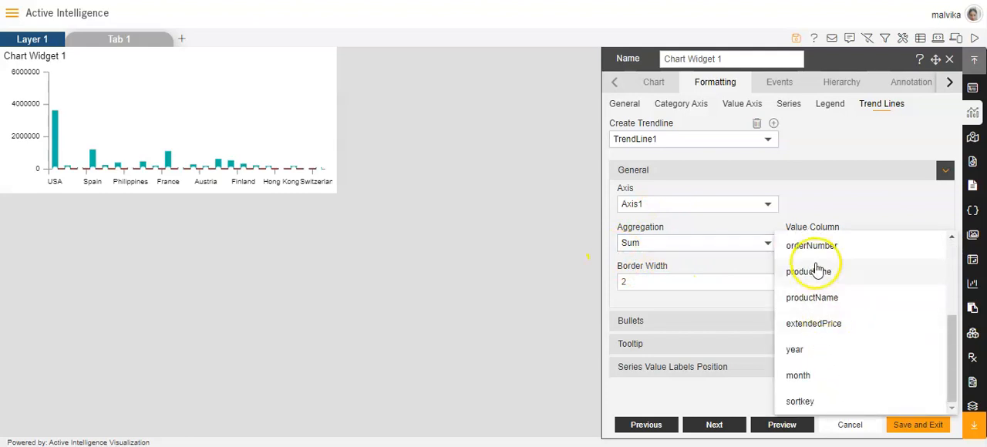
click(816, 328)
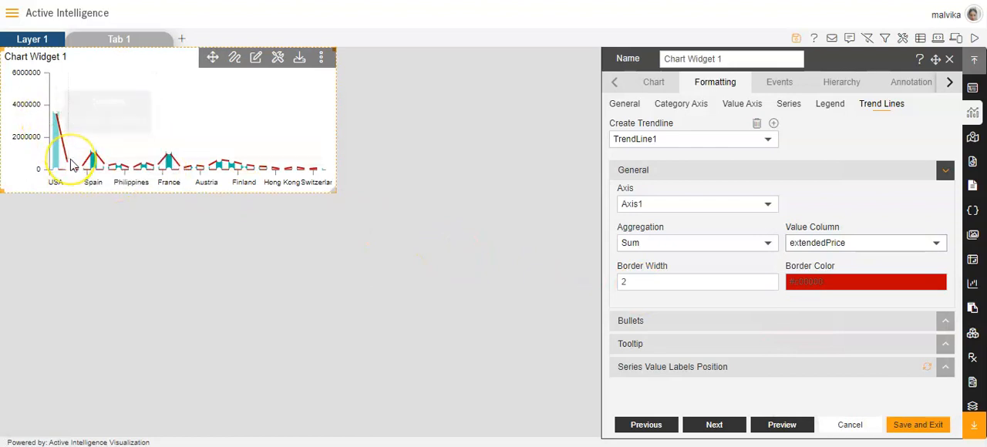
mouse_move(56, 119)
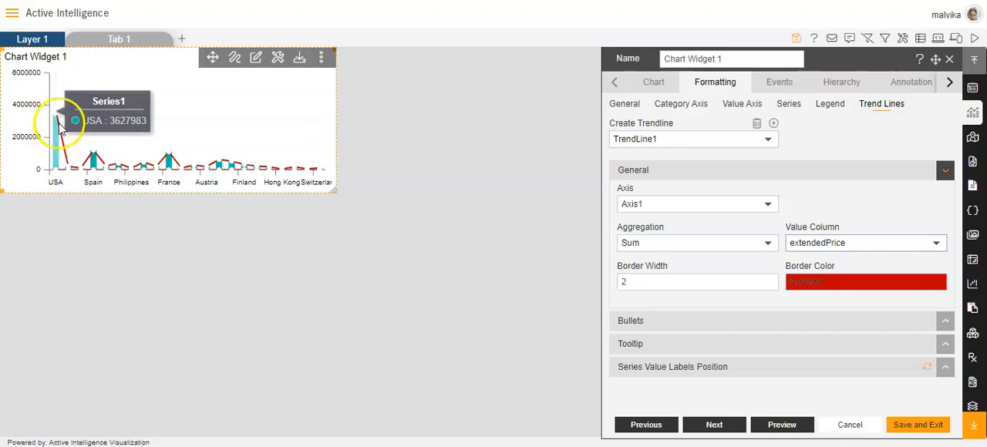
mouse_move(71, 167)
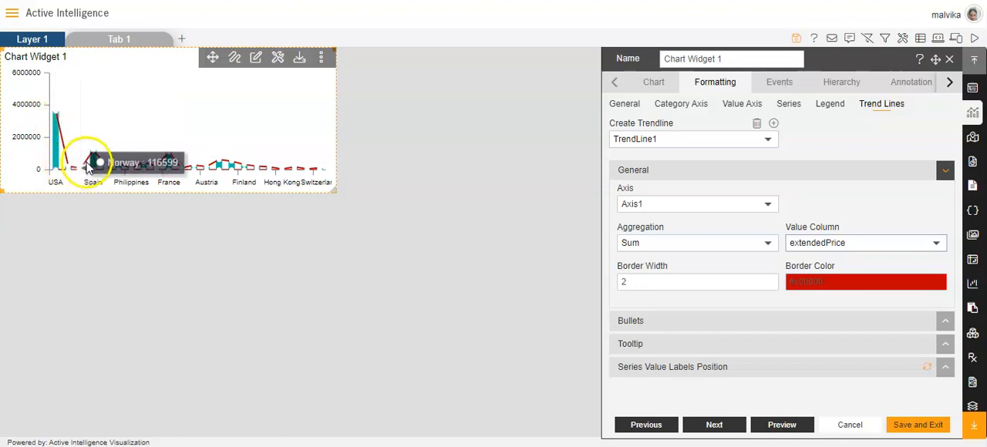
mouse_move(91, 157)
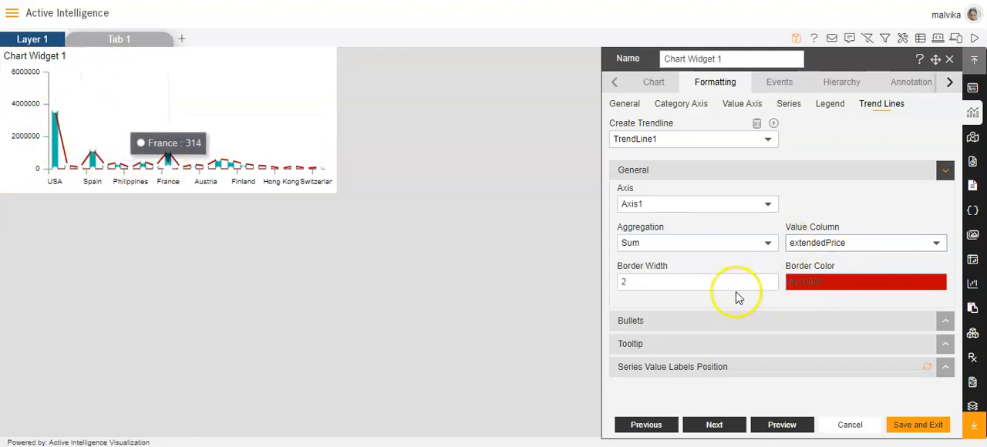
- Set TrendLine1's border width to 4 and its border color to near-black #0e0000
click(769, 280)
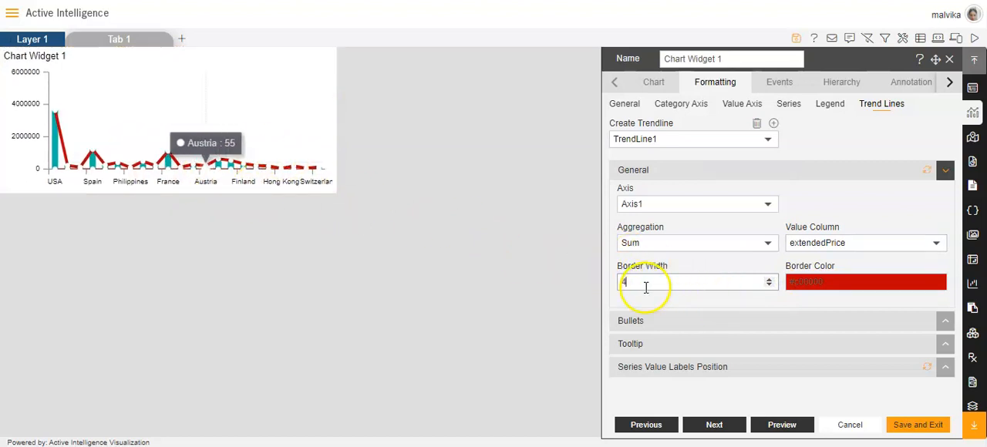
click(868, 287)
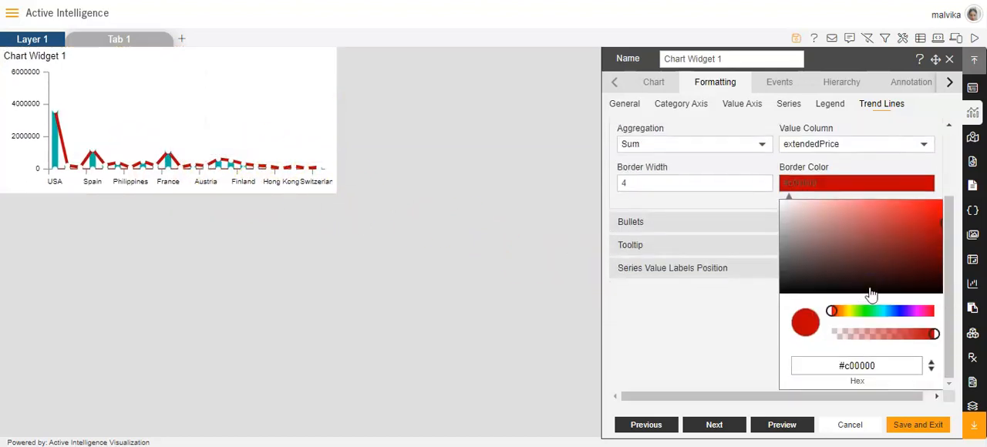
click(941, 288)
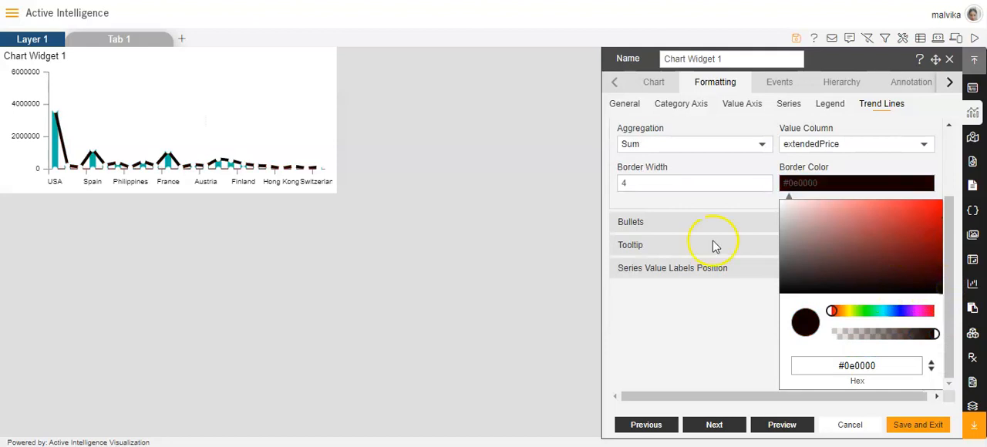
click(673, 232)
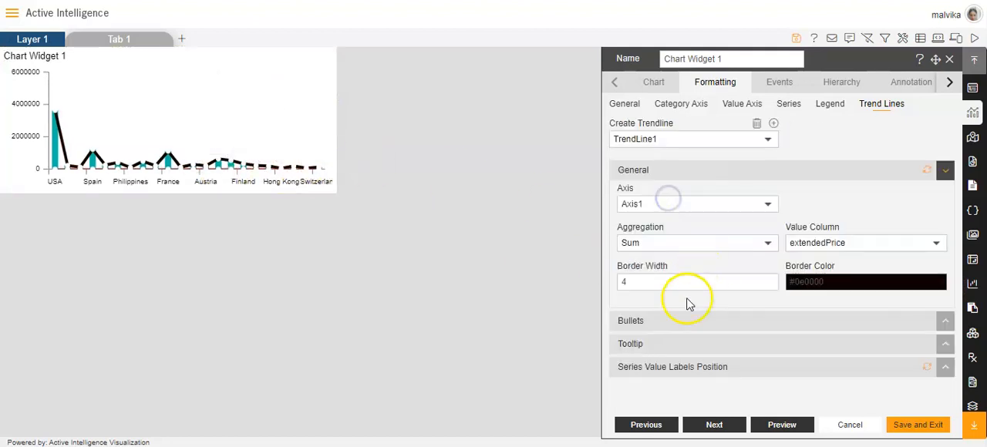
- Set TrendLine1's bullets to a border width of 5 and the red bullet color #fd0808
click(646, 319)
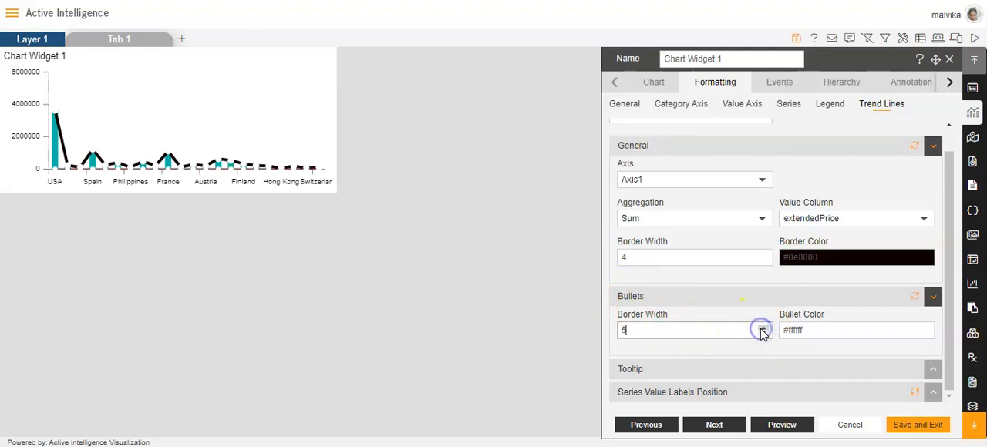
click(859, 330)
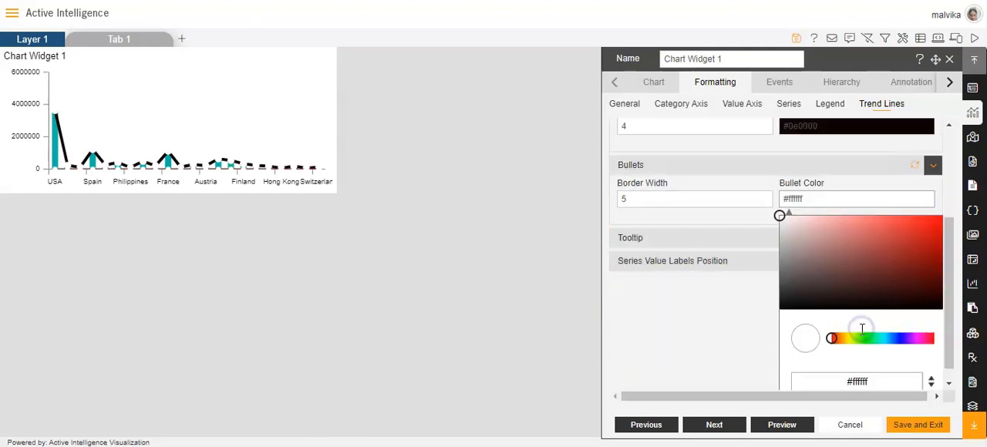
click(939, 204)
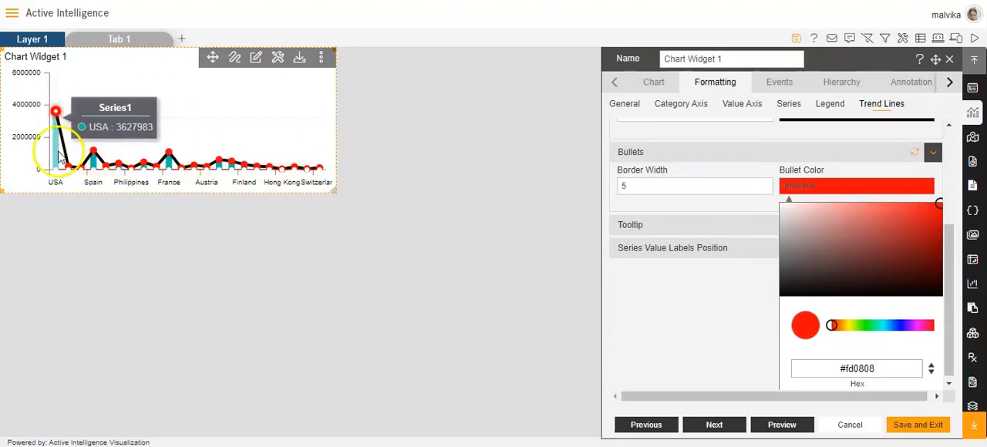
click(634, 300)
- Enable the customized tooltip for TrendLine1, look at its background color option, and check the tooltip on the chart
click(650, 368)
click(631, 353)
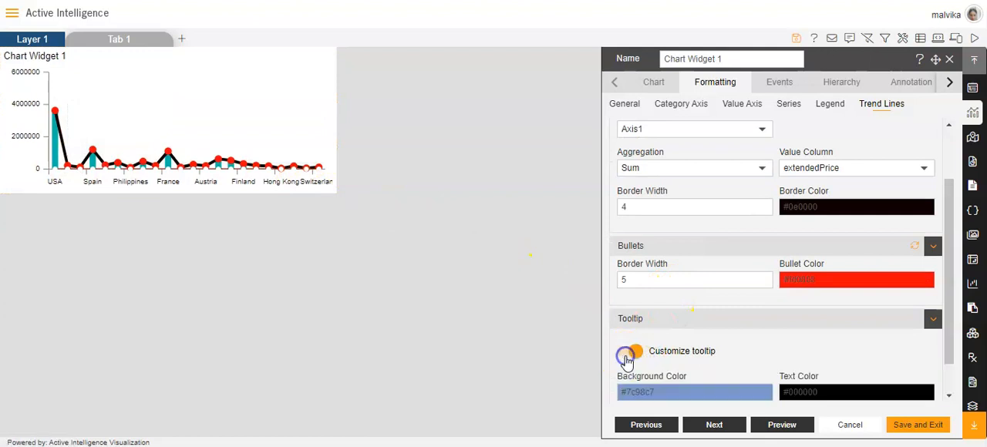
click(667, 353)
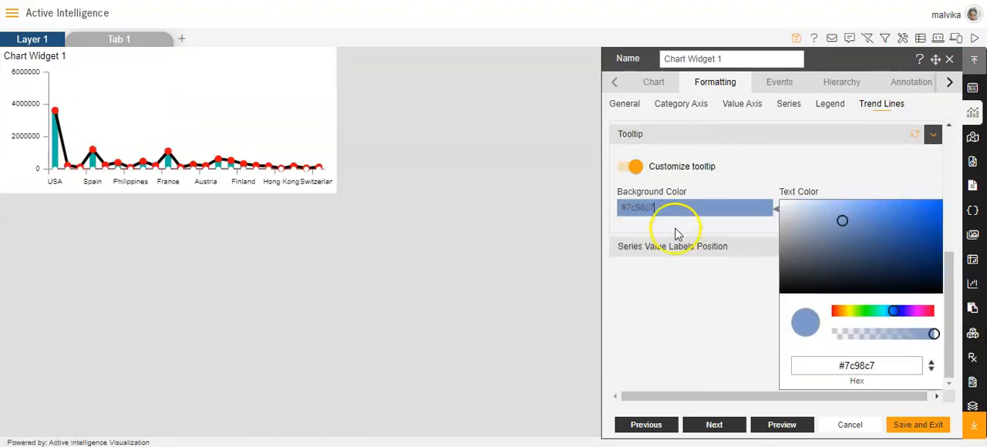
click(691, 282)
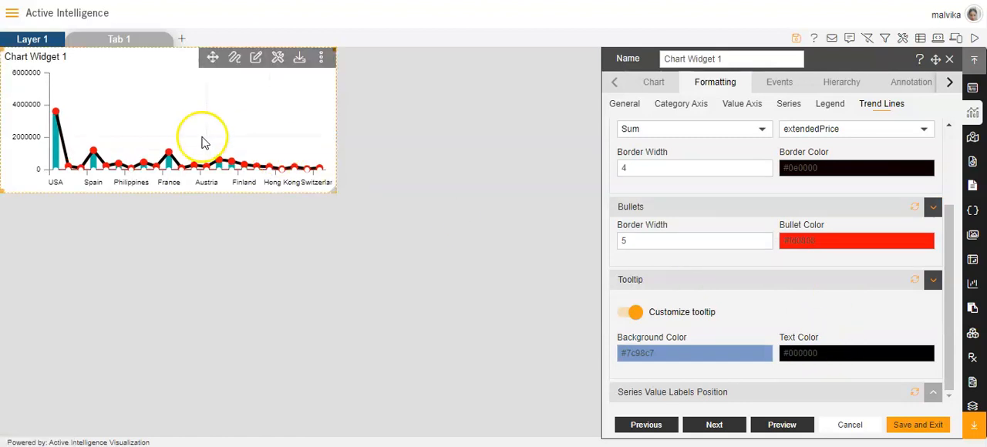
mouse_move(219, 158)
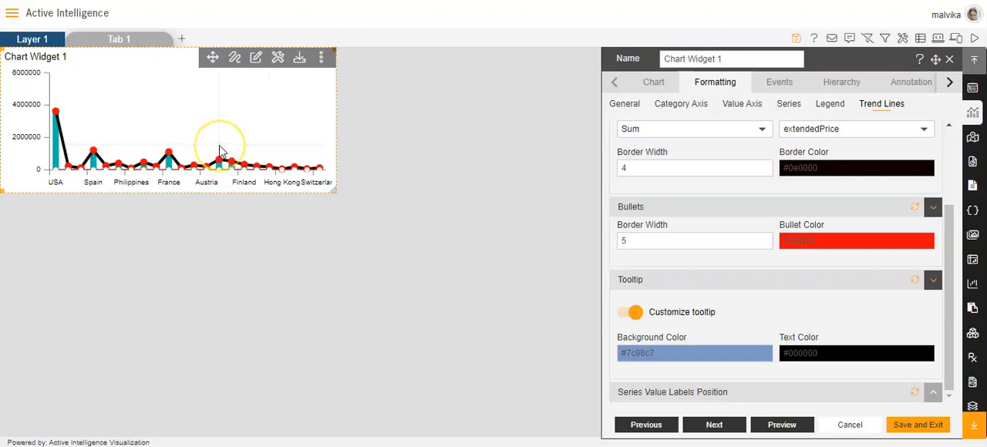
- Inspect the trend line's tooltip on the chart and turn on TrendLine1's series value labels
click(218, 161)
mouse_move(219, 164)
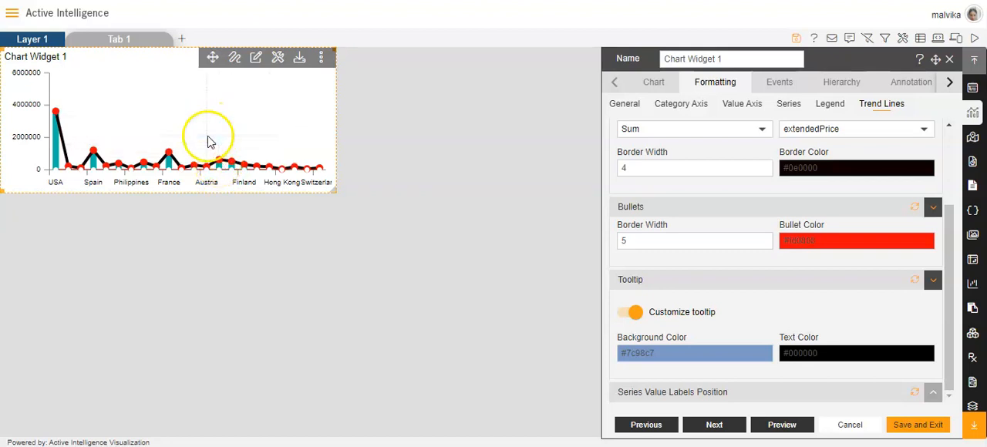
click(699, 392)
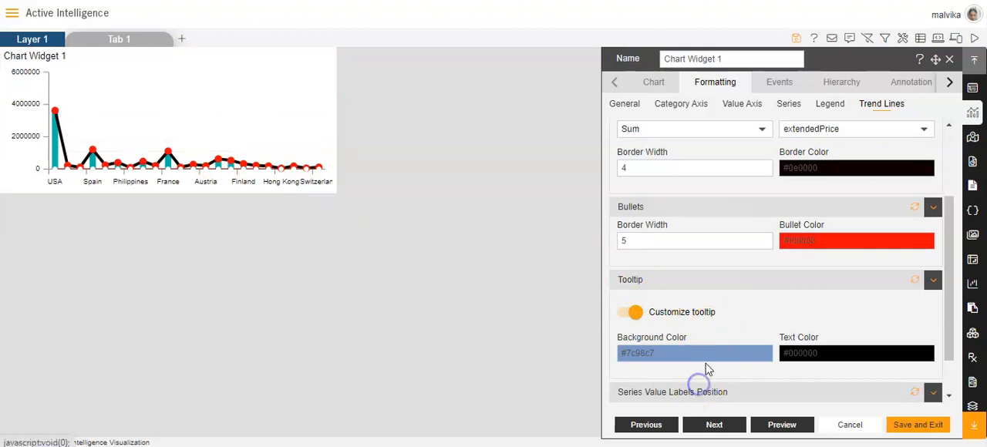
click(630, 374)
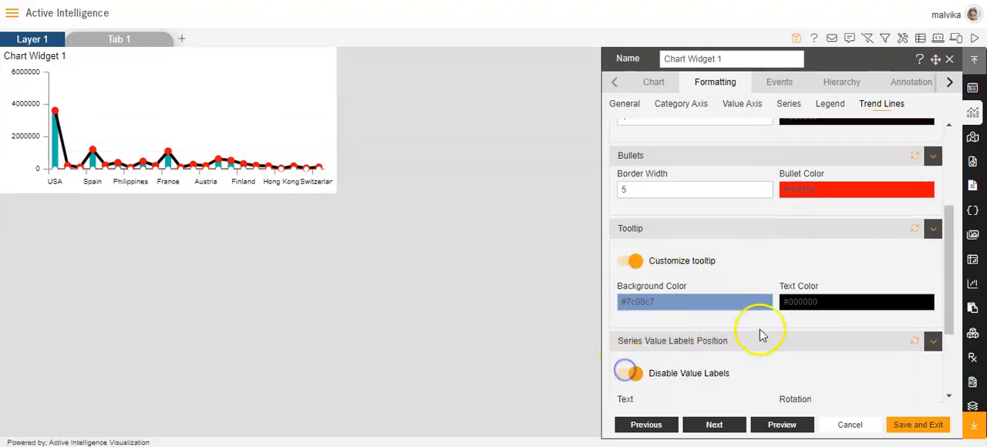
scroll(761, 331, down, 2)
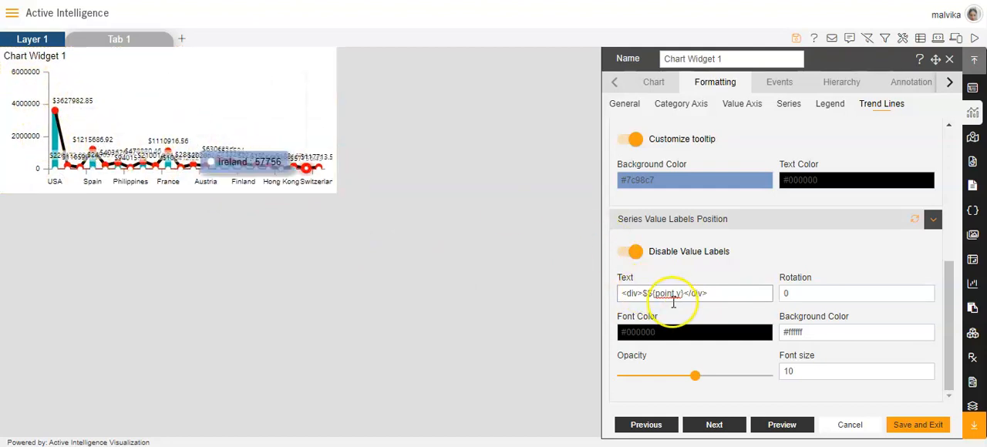
- Try the value label text <div>$${point.x}</div> on the chart, and set it back to <div>$${point.y}</div>
key(BackSpace)
text(x)
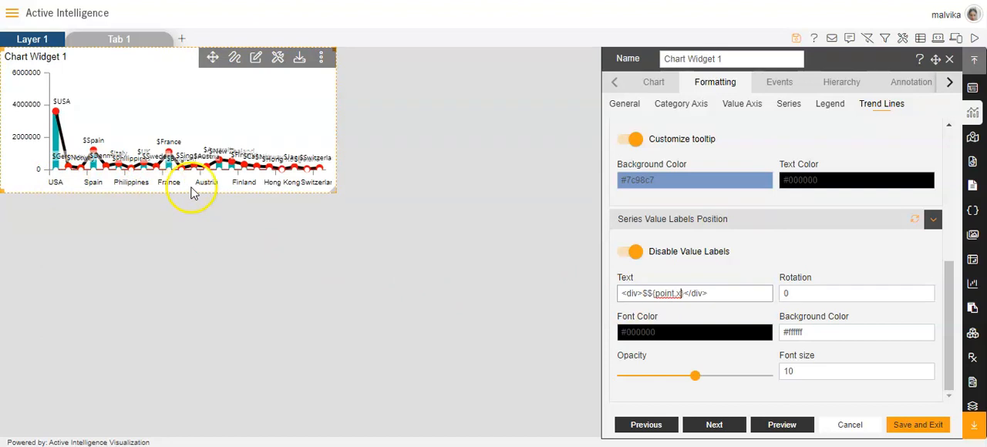
mouse_move(56, 112)
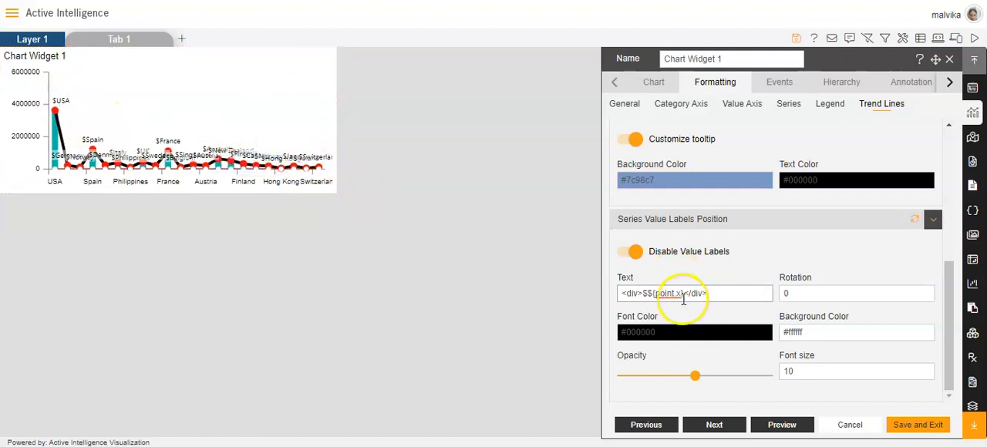
click(708, 293)
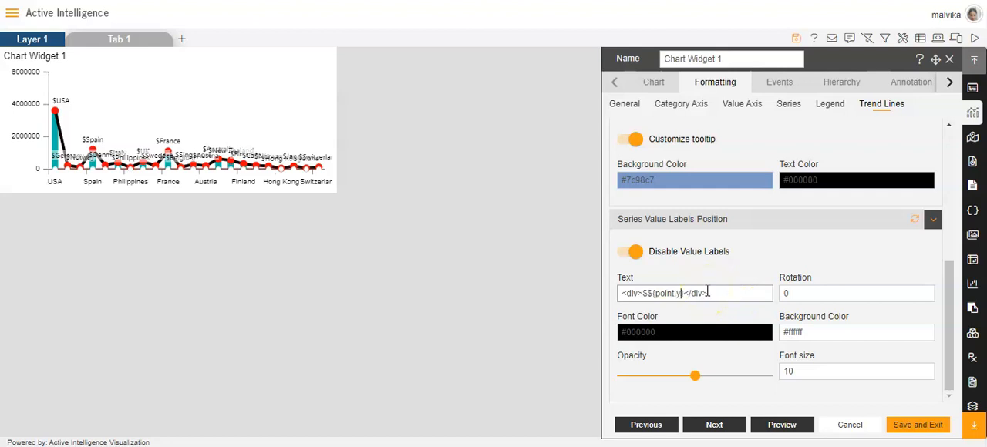
- Try rotating the value labels by 90 and 270 degrees, and set the rotation back to 0
click(819, 298)
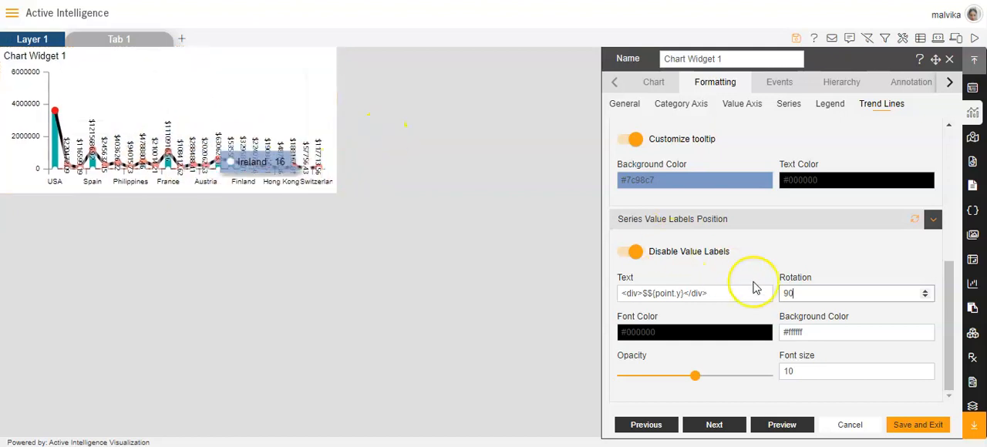
text(2)
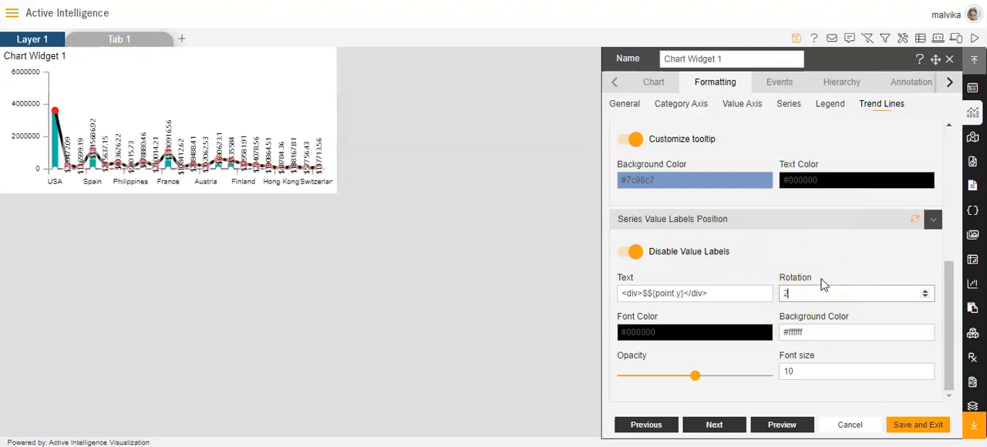
text(70)
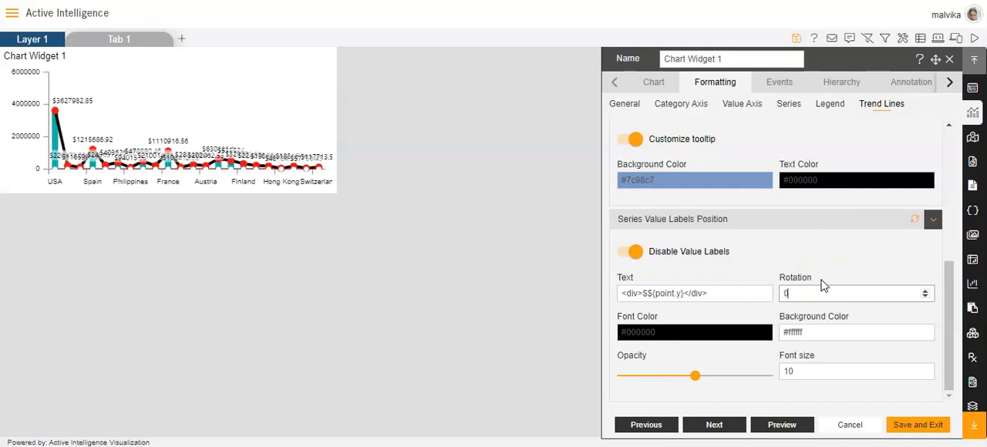
- Set the value labels' font color to red #f20c0c and check it on the chart
click(678, 332)
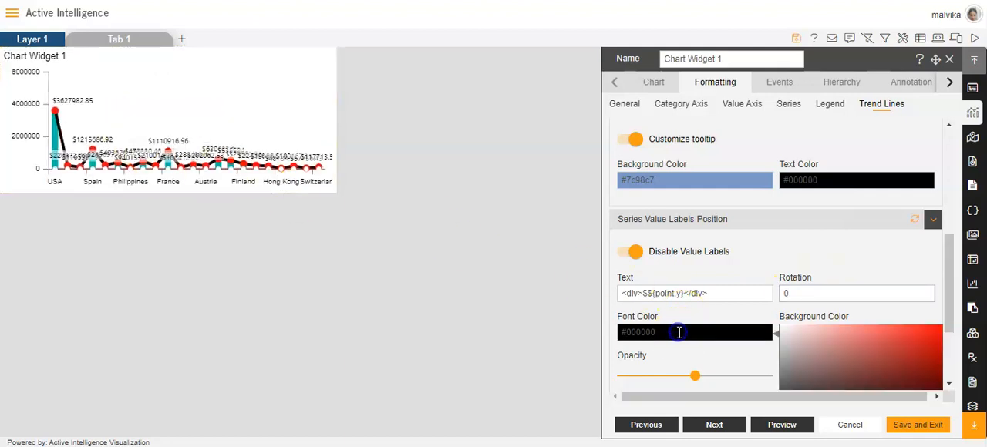
scroll(679, 332, down, 3)
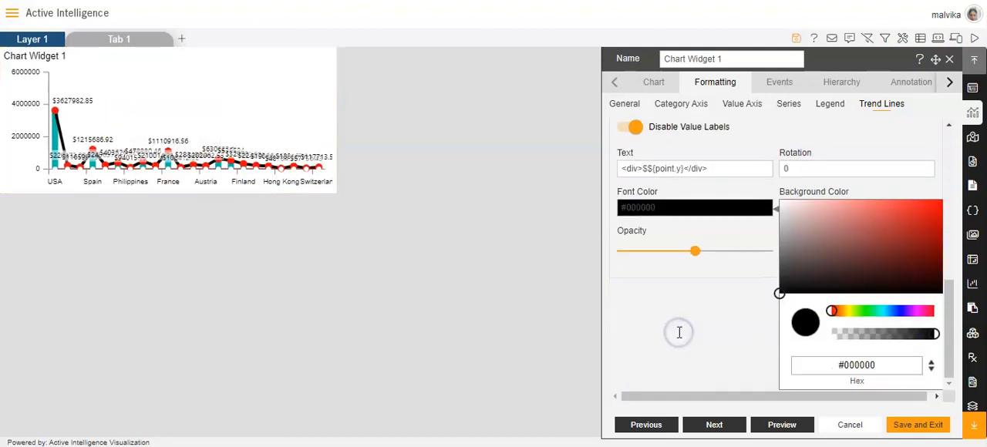
click(939, 208)
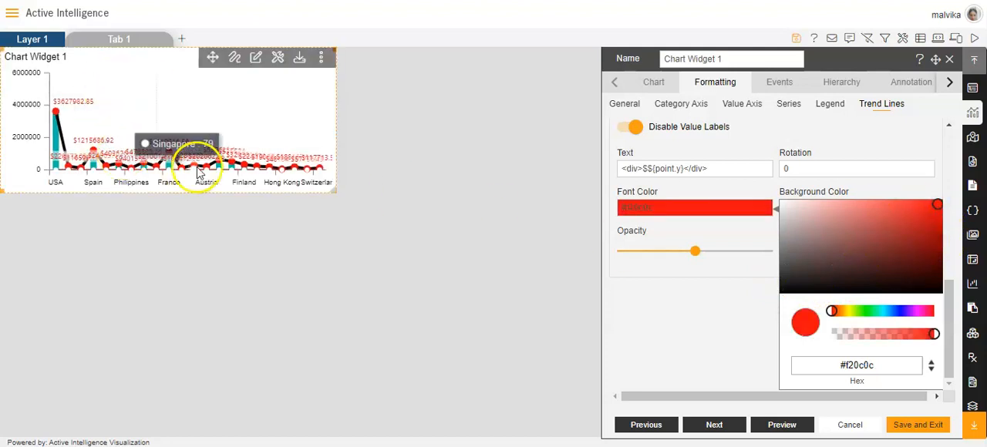
click(676, 305)
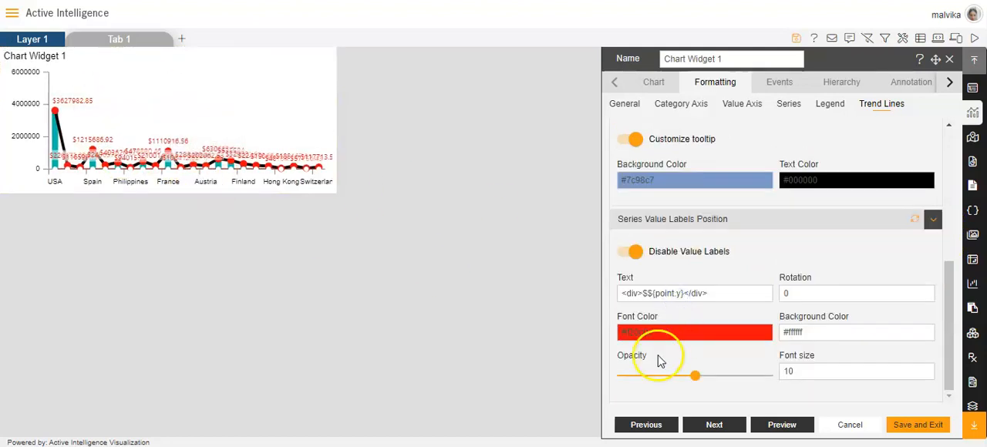
- Set the value labels' background color to near-black #0b0000 and reduce their opacity to 0.4
click(858, 336)
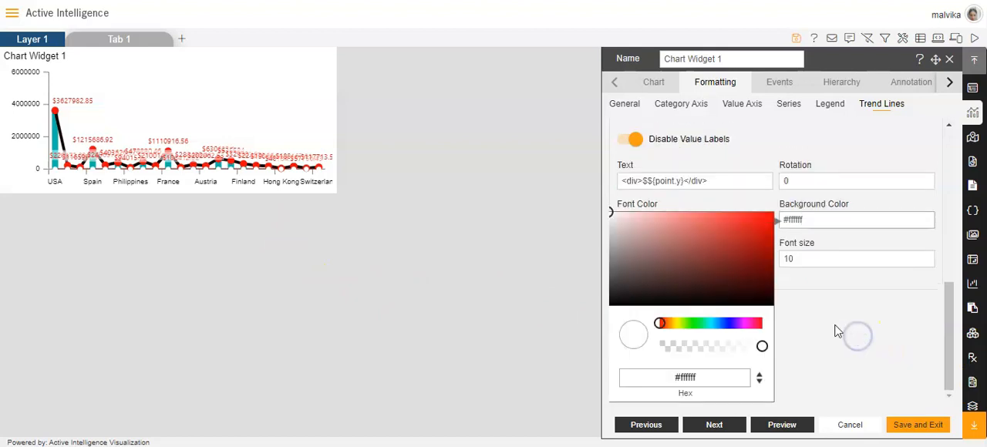
click(771, 304)
click(842, 313)
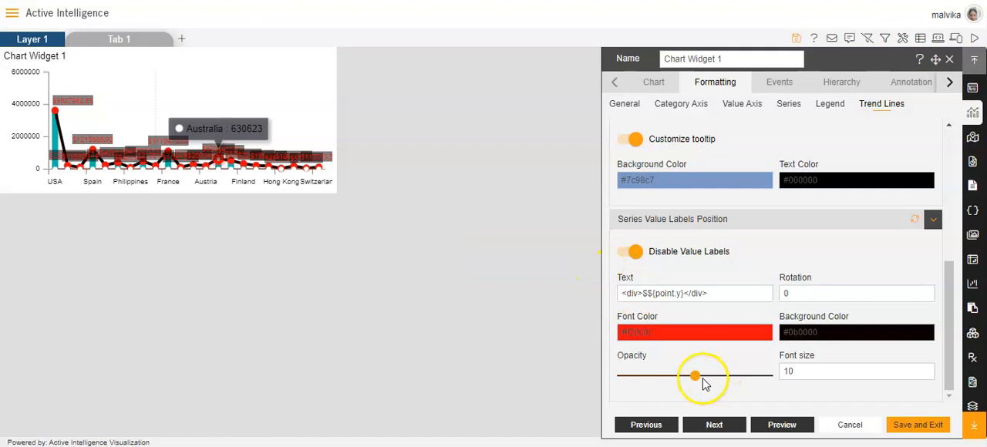
mouse_move(702, 378)
mouse_down()
mouse_move(722, 378)
mouse_move(683, 379)
mouse_up()
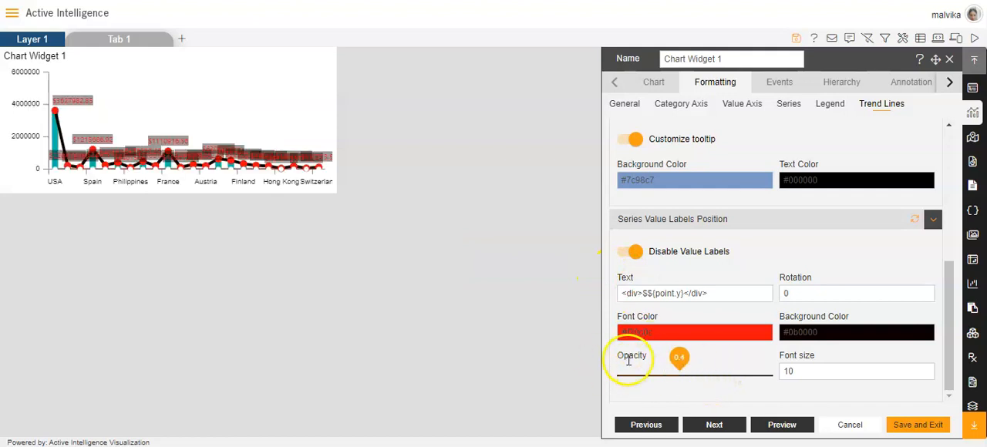
- Try smaller and larger font sizes between 7 and 12 for the value labels, and return the size to 10
click(833, 370)
click(923, 375)
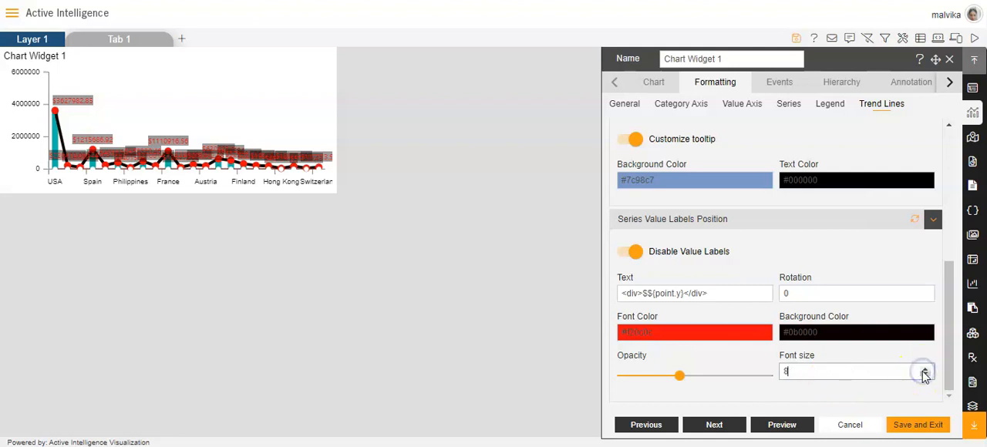
click(926, 376)
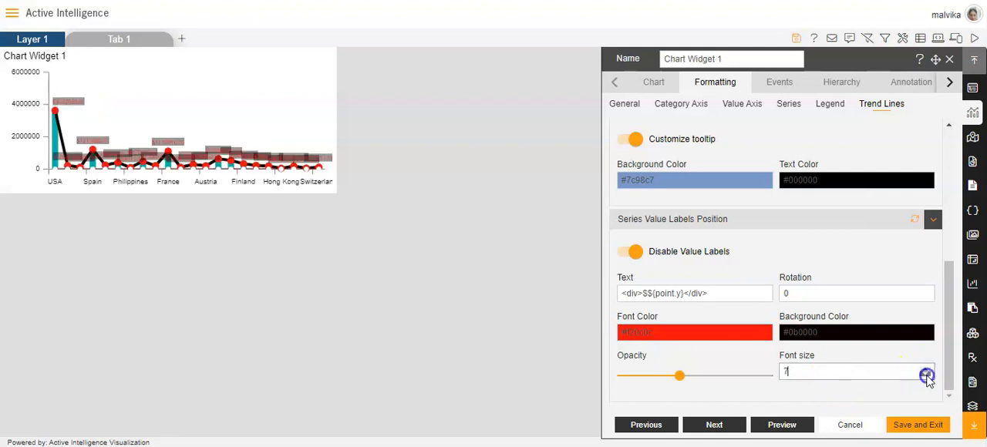
click(926, 374)
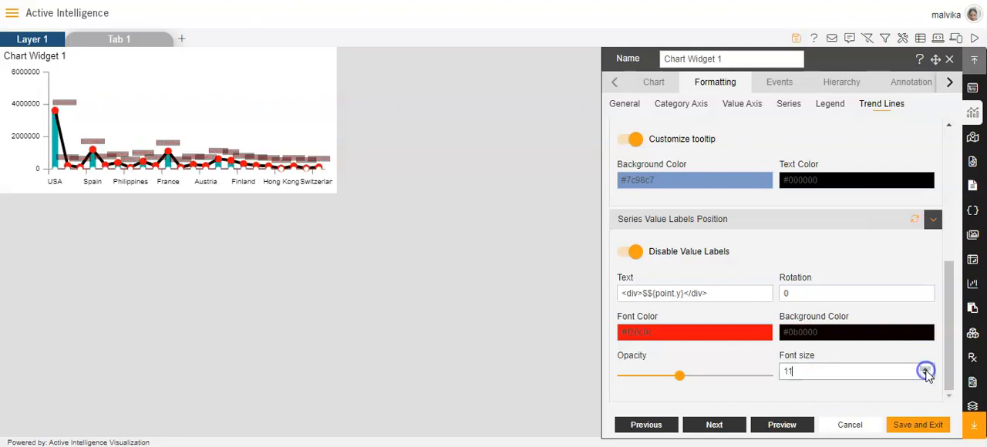
click(926, 371)
click(926, 370)
click(926, 371)
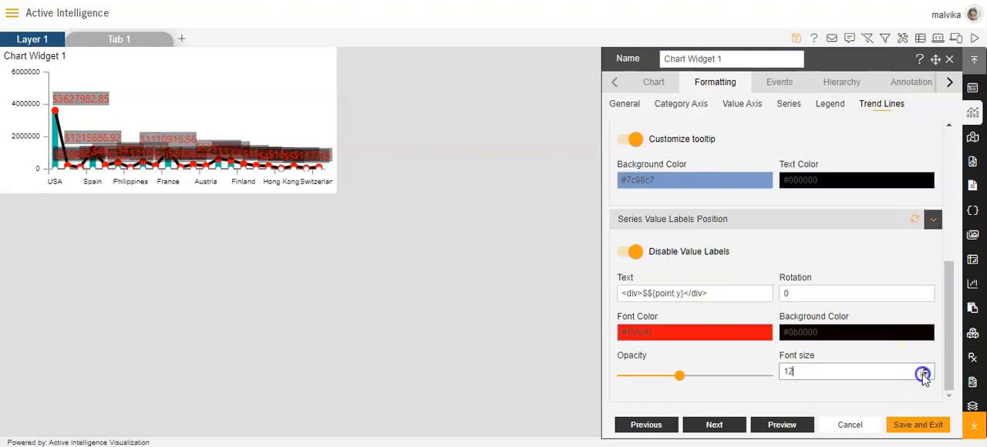
- Set the value labels' background color to off-white #f4f1f1
click(854, 332)
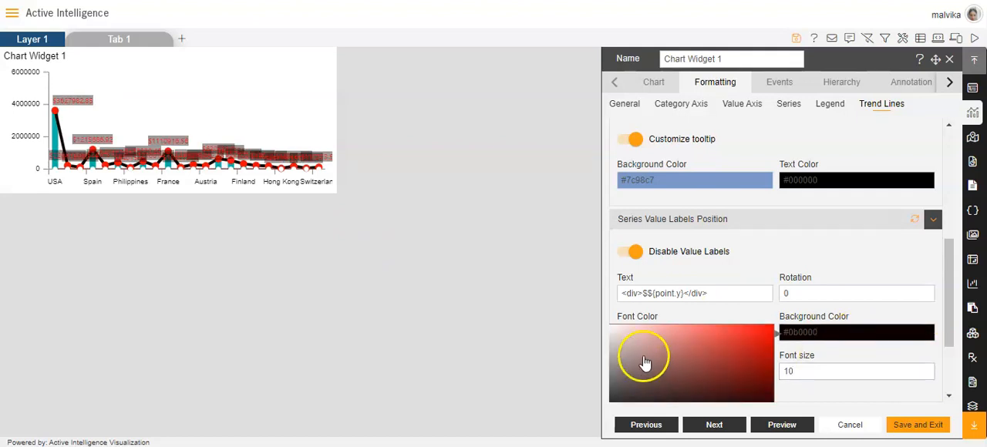
click(610, 329)
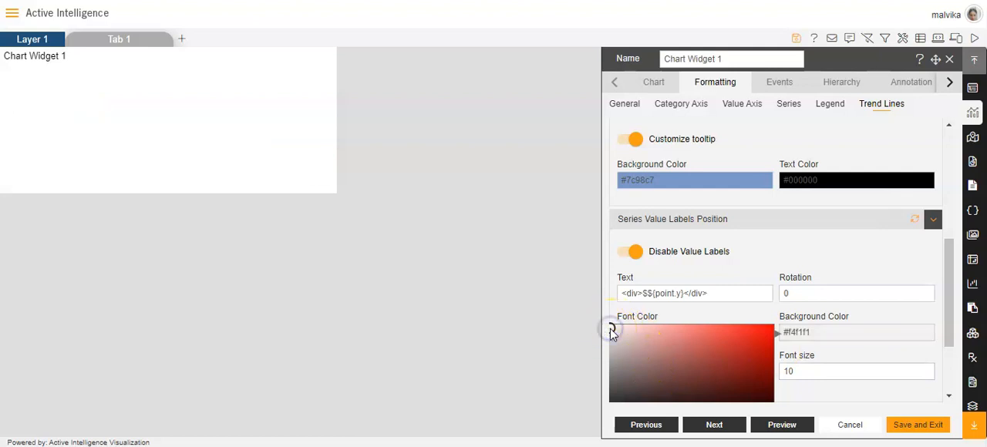
click(840, 404)
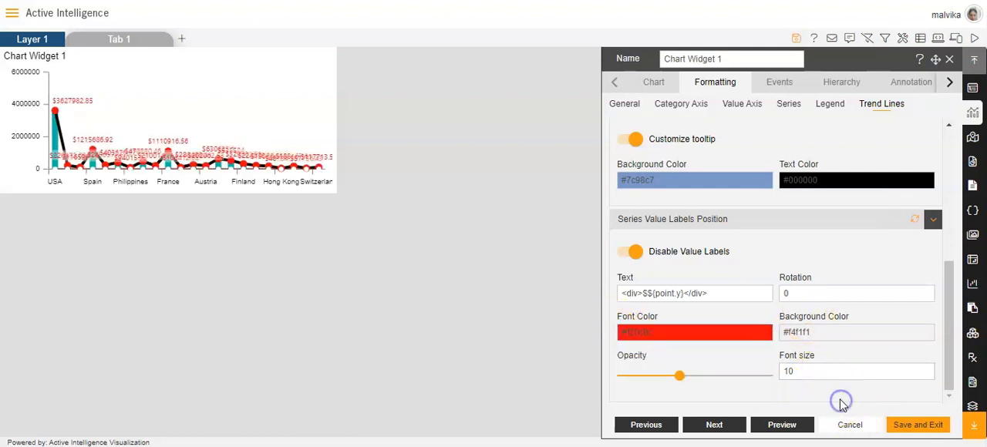
- Save the chart formatting and the dashboard, and open the dashboard in preview mode
click(916, 429)
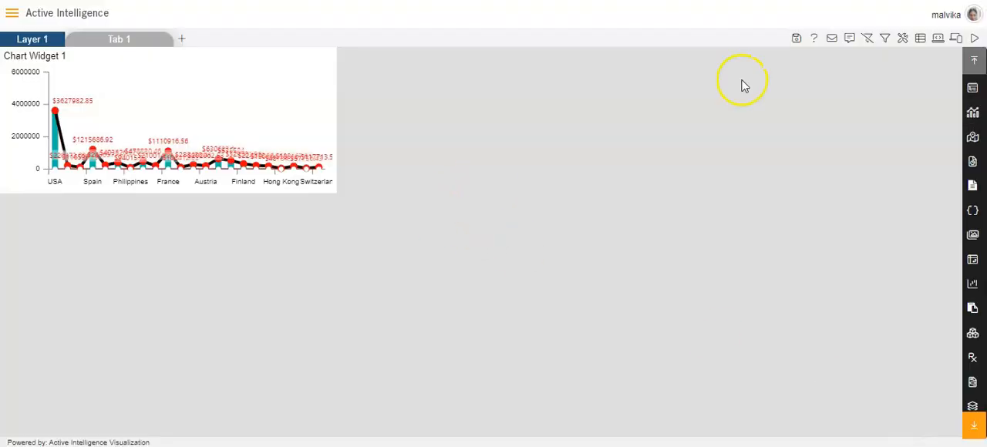
click(794, 42)
click(975, 39)
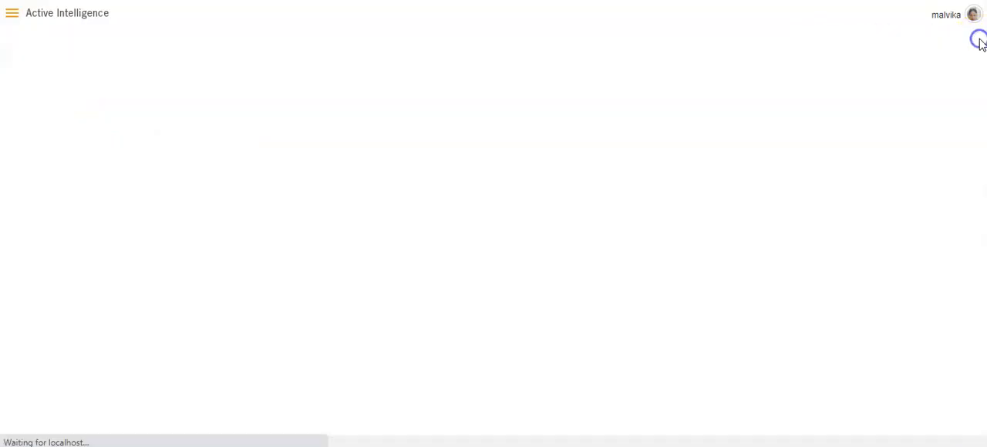
- Return the dashboard to design mode and enlarge Chart Widget 1 to fill most of the canvas
click(976, 39)
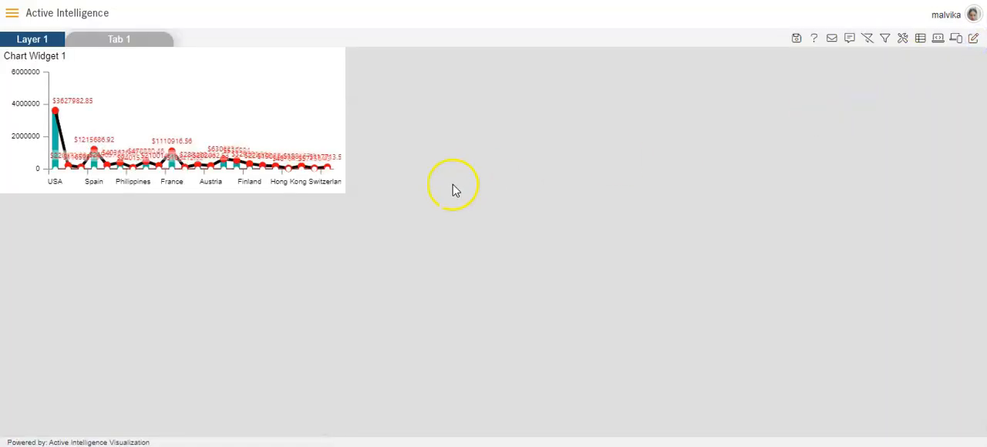
drag(335, 190, 801, 429)
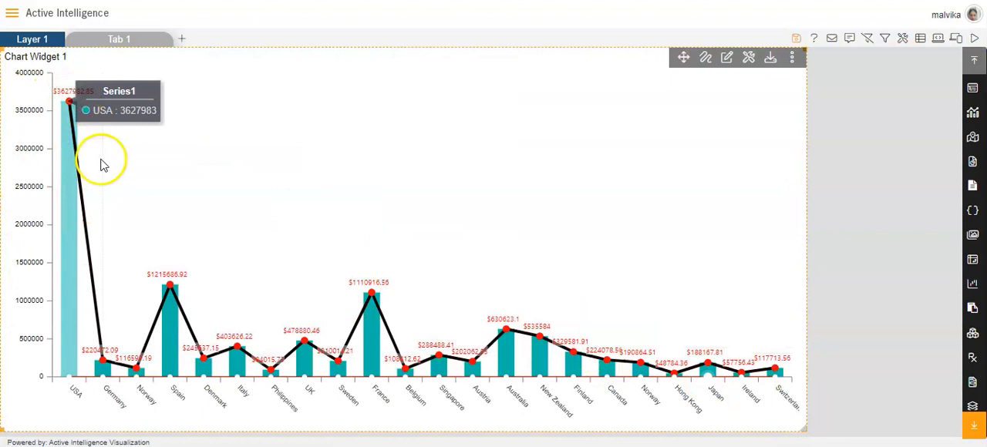